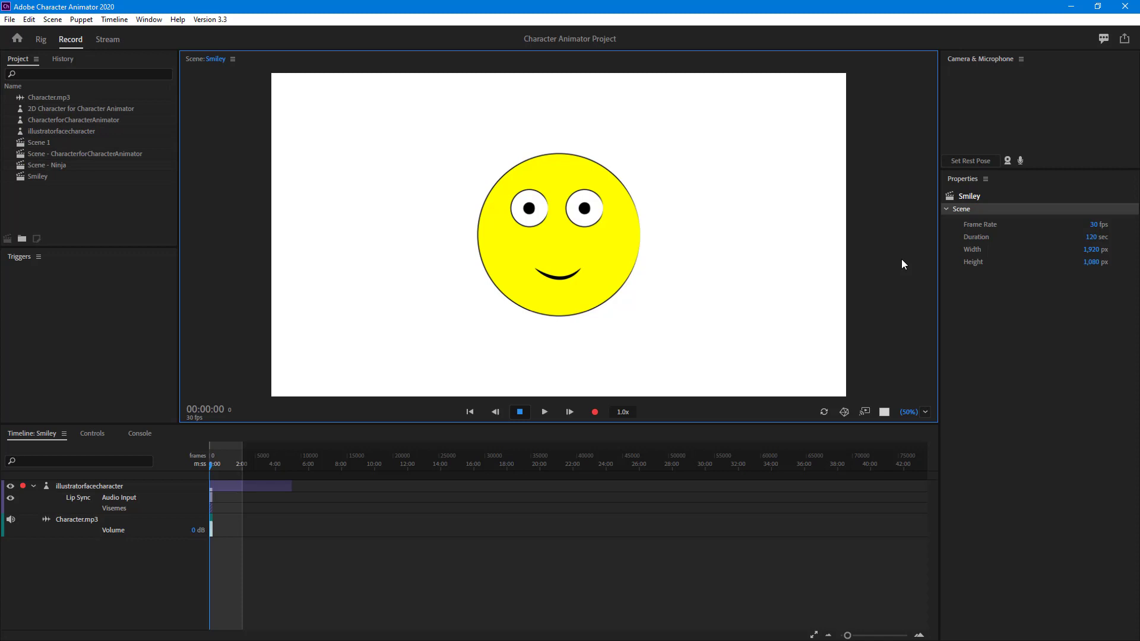
# Step: Import the CHHandles.ai artwork so it appears as the CHHandles puppet in the project list
pyautogui.click(9, 19)
pyautogui.click(69, 194)
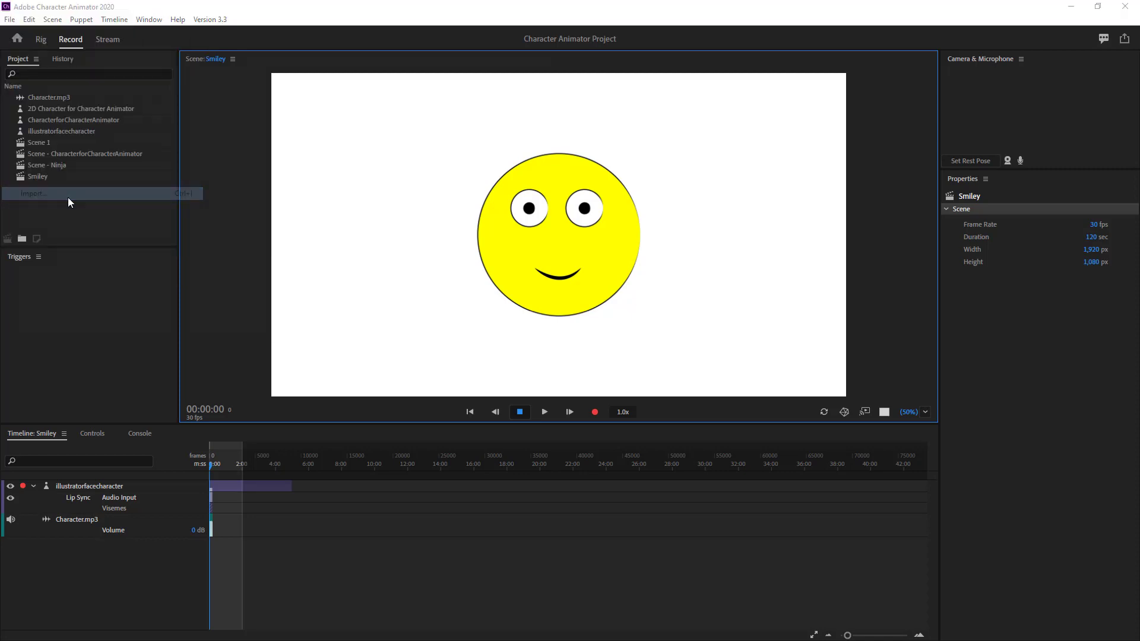
pyautogui.scroll(-5, 202, 268)
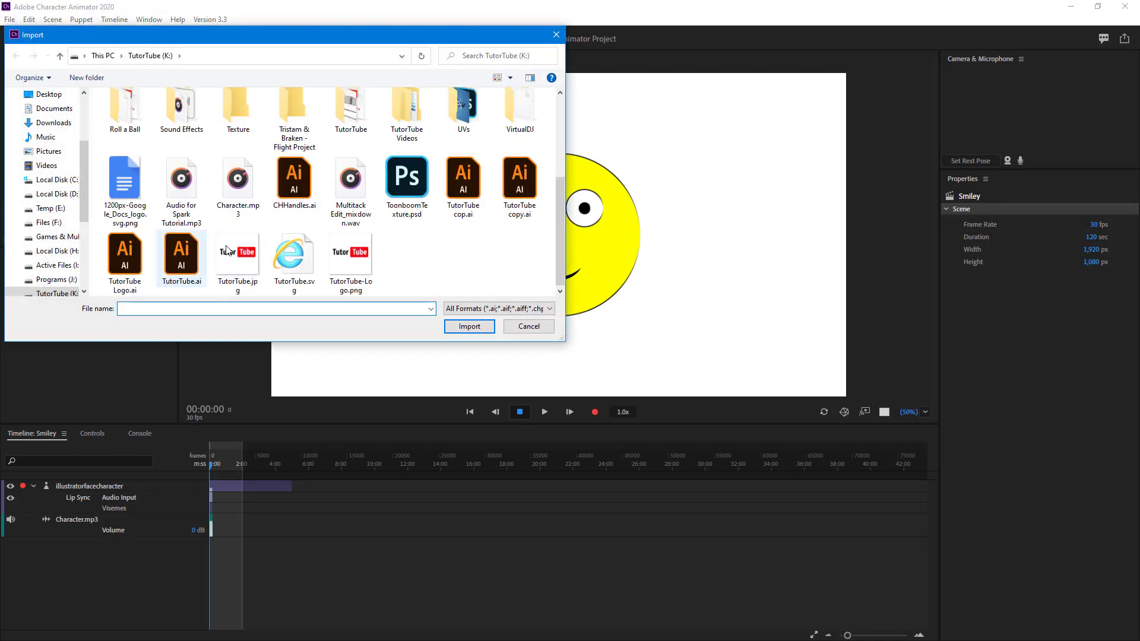
pyautogui.click(300, 181)
pyautogui.click(470, 326)
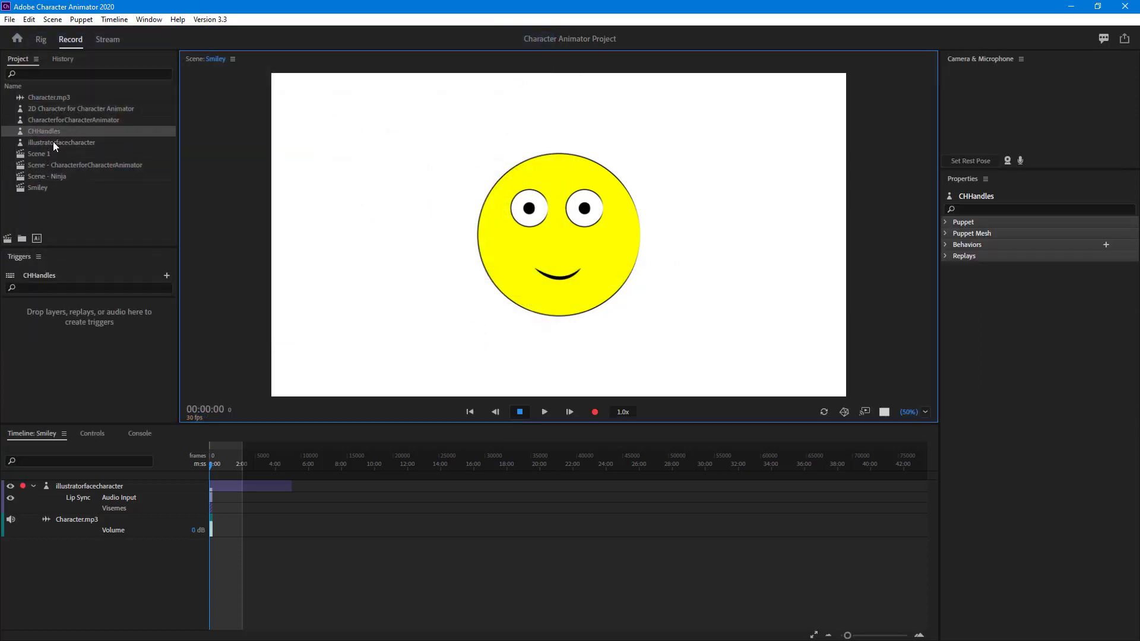
pyautogui.click(21, 130)
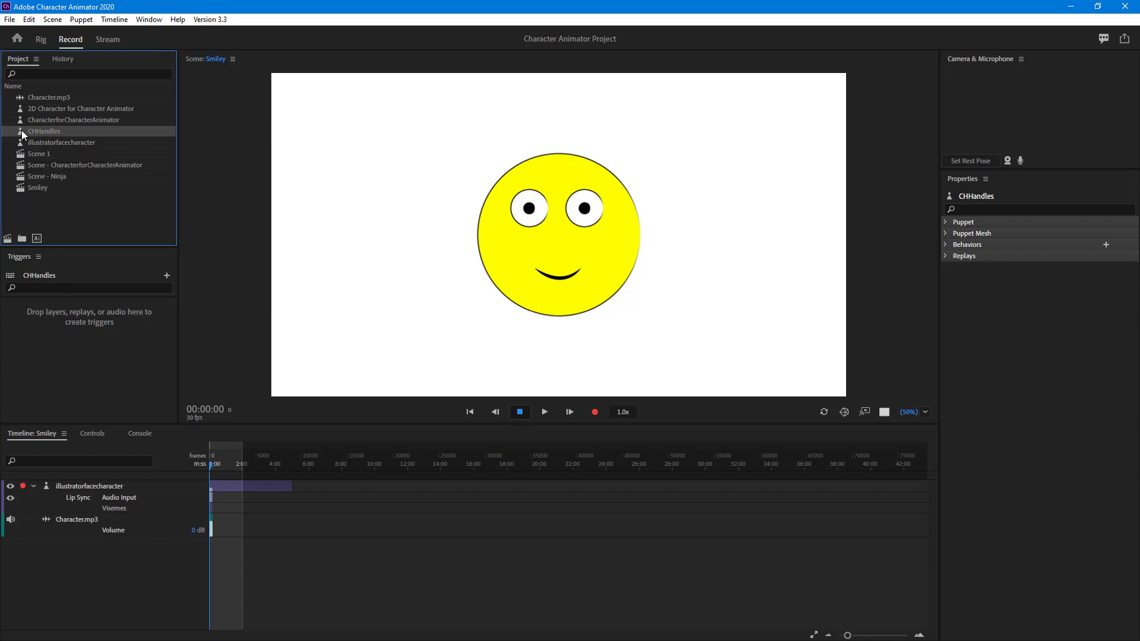
# Step: Create Scene - CHHandles from the CHHandles puppet and open the puppet in Rig mode
pyautogui.click(7, 239)
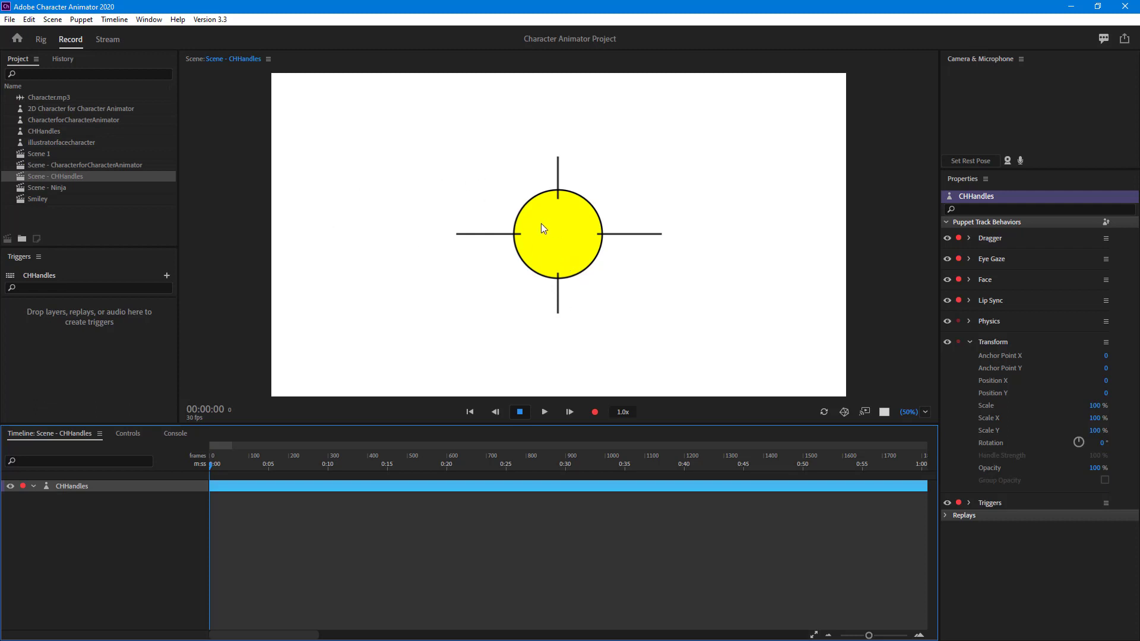
pyautogui.click(46, 41)
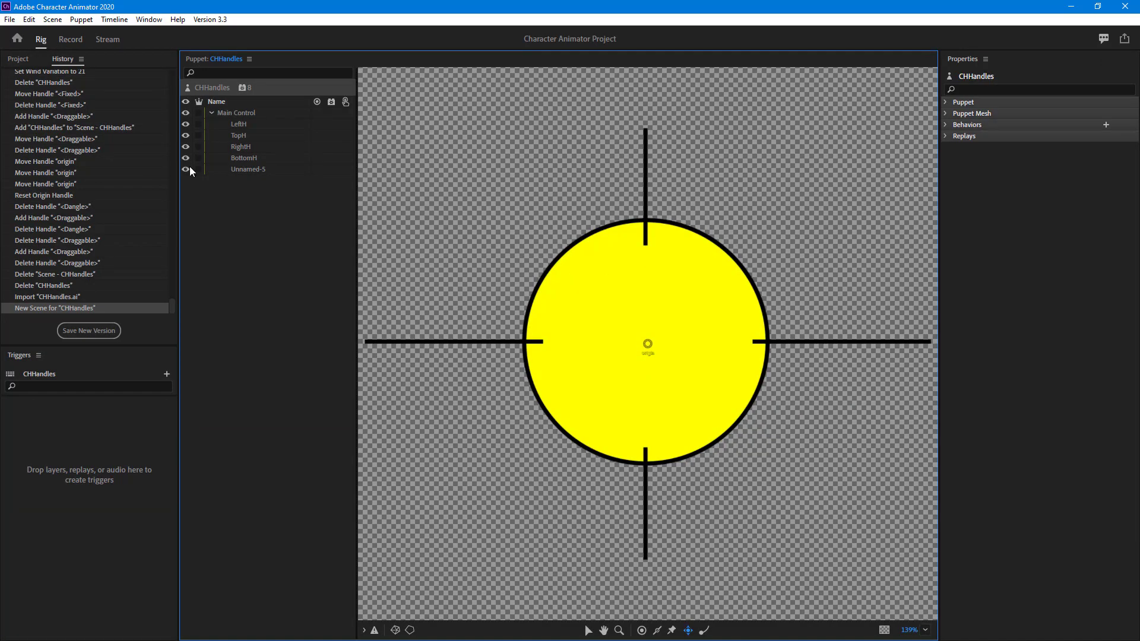
# Step: Add a Fixed pin handle at the centre of the Unnamed-5 circle layer
pyautogui.click(673, 632)
pyautogui.click(244, 169)
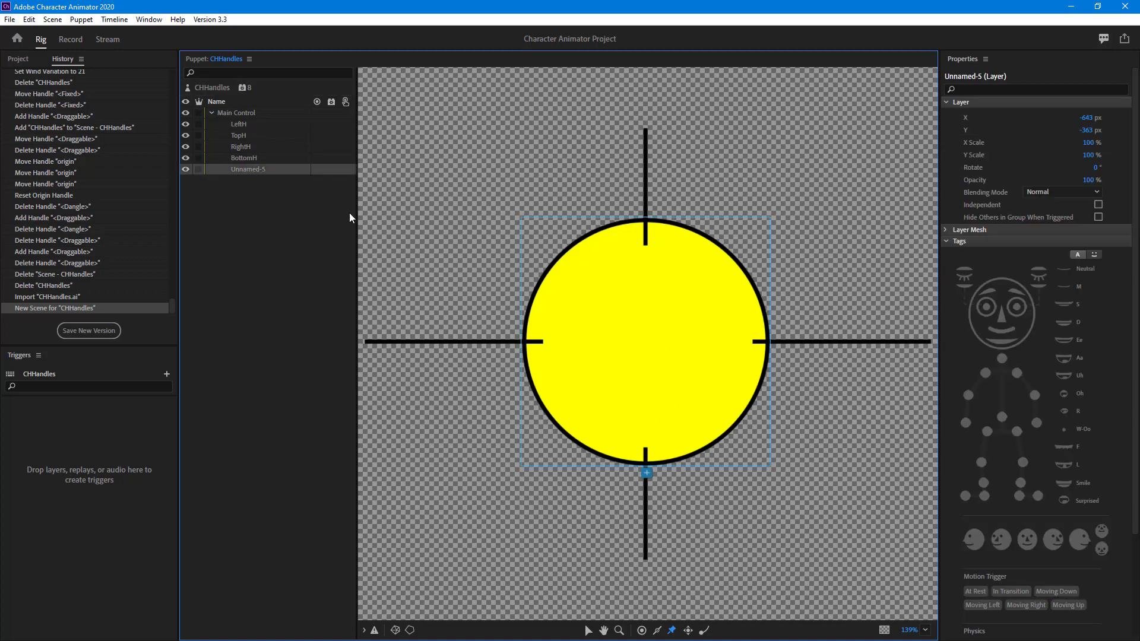
pyautogui.click(645, 344)
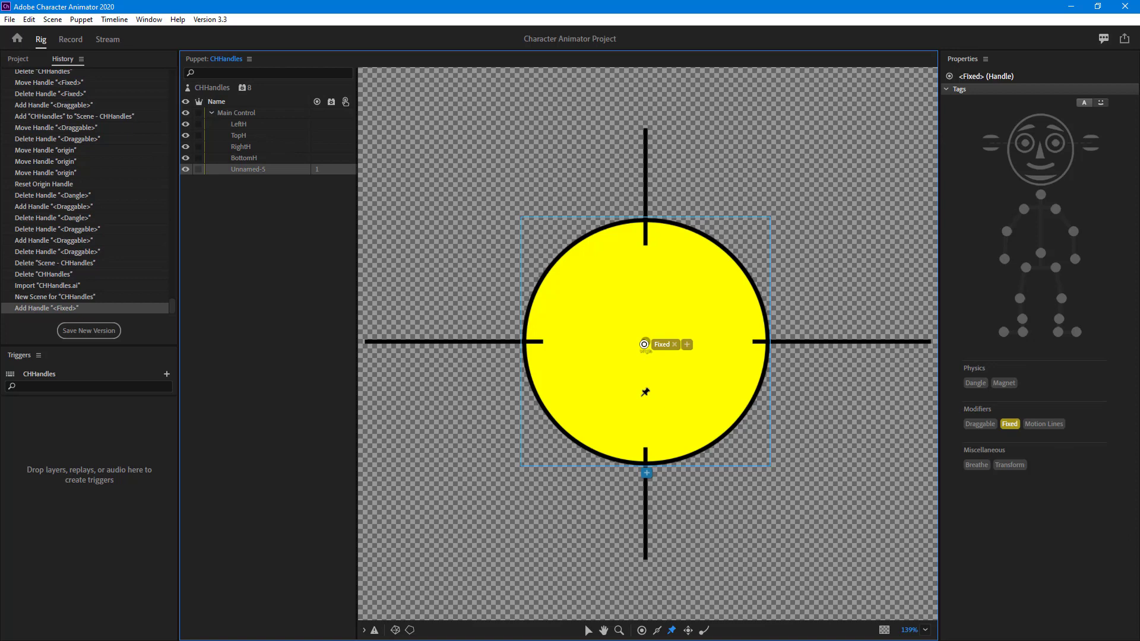
# Step: Add dangle handles to the left and top lines' outer ends, moving their origins to the circle's edge
pyautogui.click(238, 124)
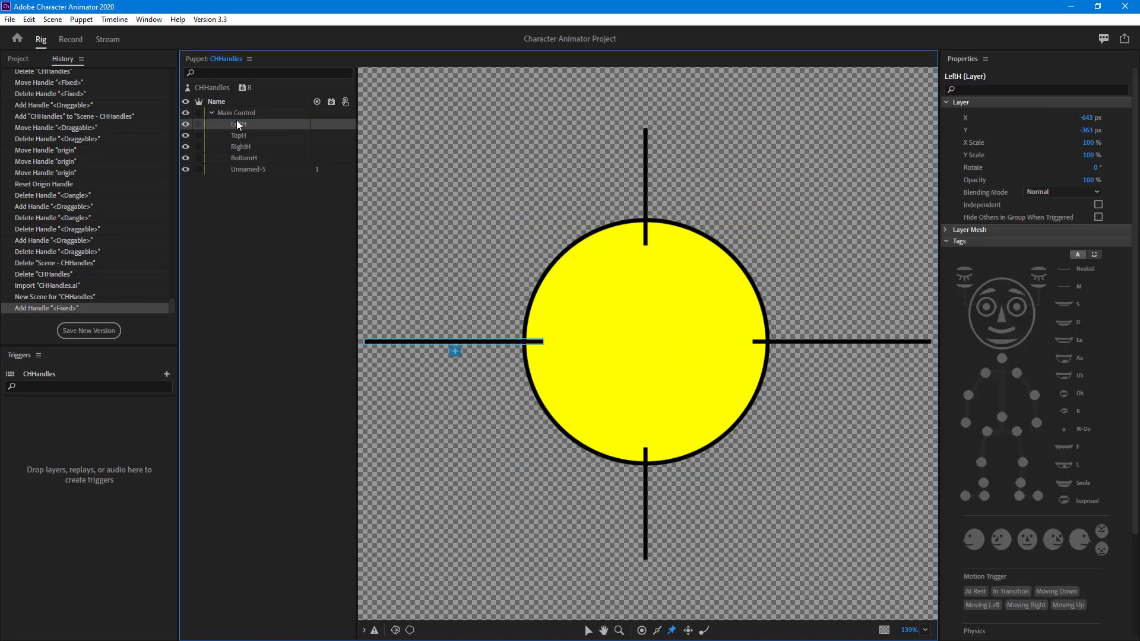
pyautogui.click(703, 632)
pyautogui.click(368, 343)
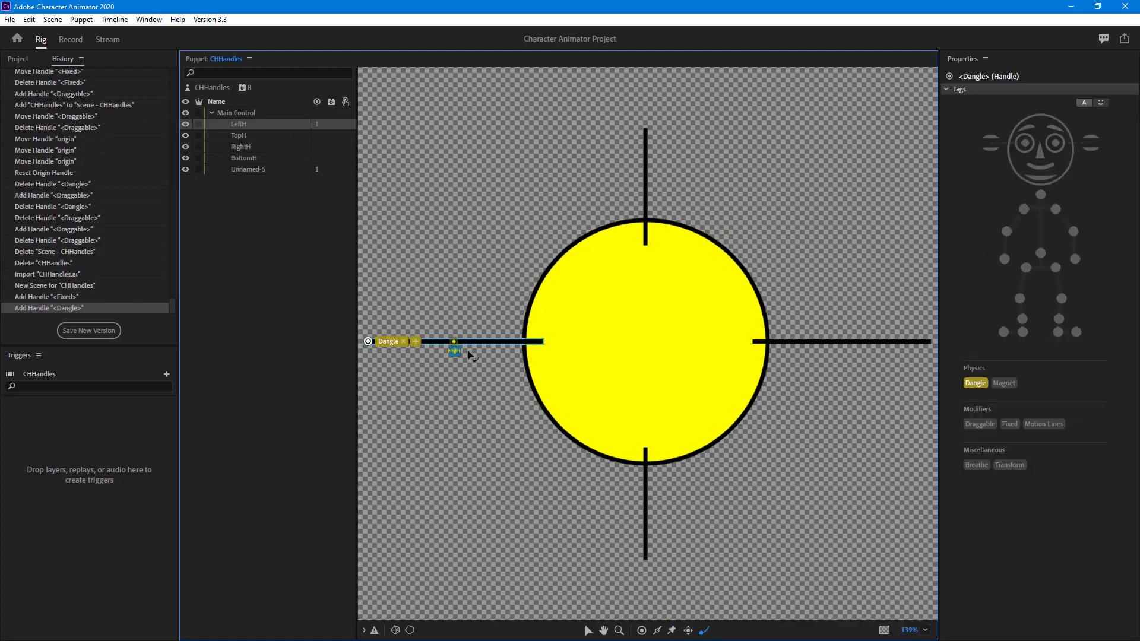
pyautogui.moveTo(455, 342); pyautogui.dragTo(542, 342)
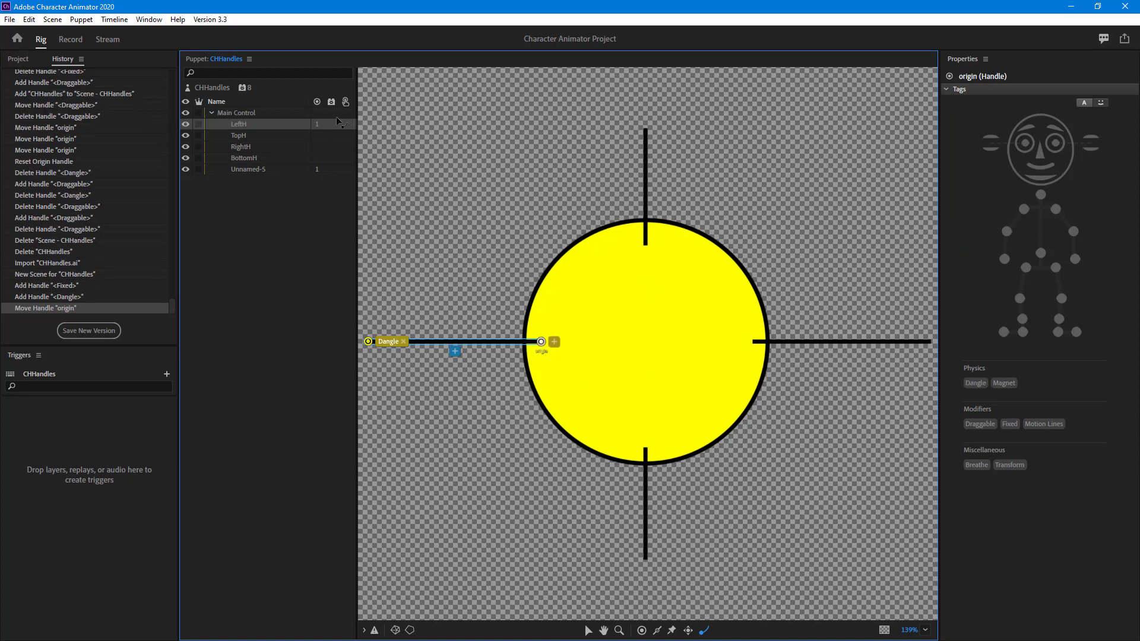
pyautogui.click(237, 135)
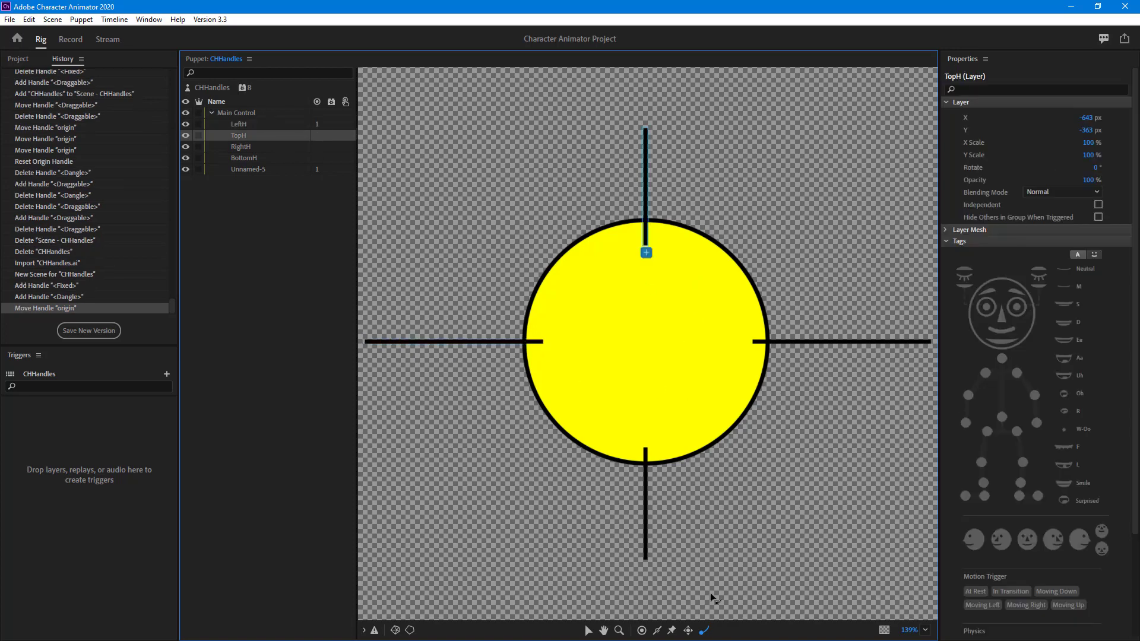
pyautogui.click(646, 132)
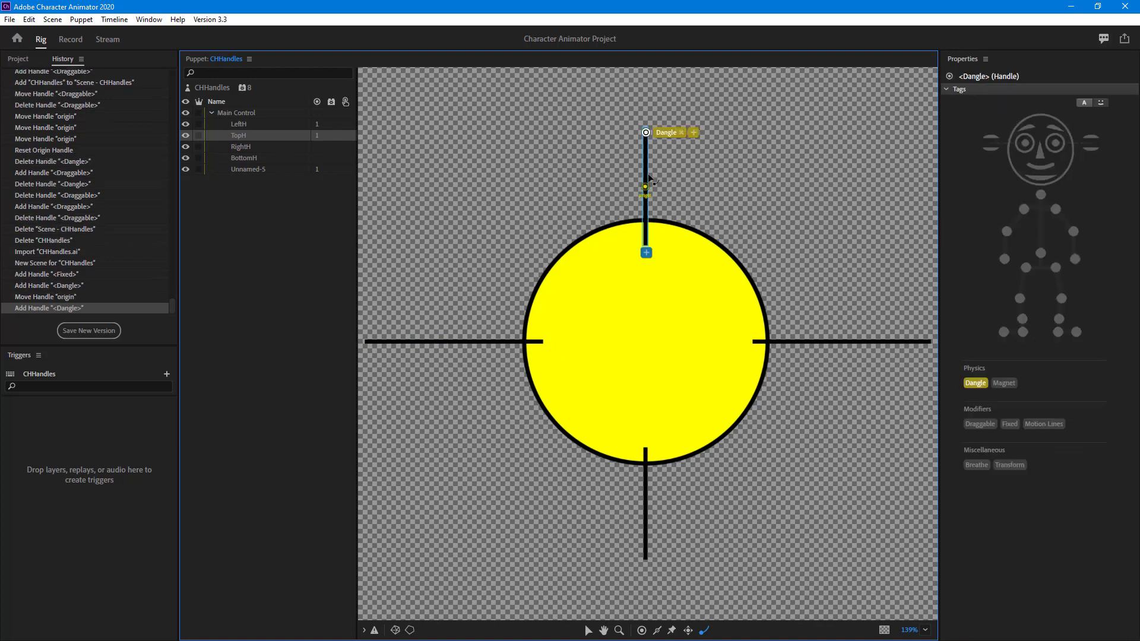
pyautogui.moveTo(645, 186); pyautogui.dragTo(646, 243)
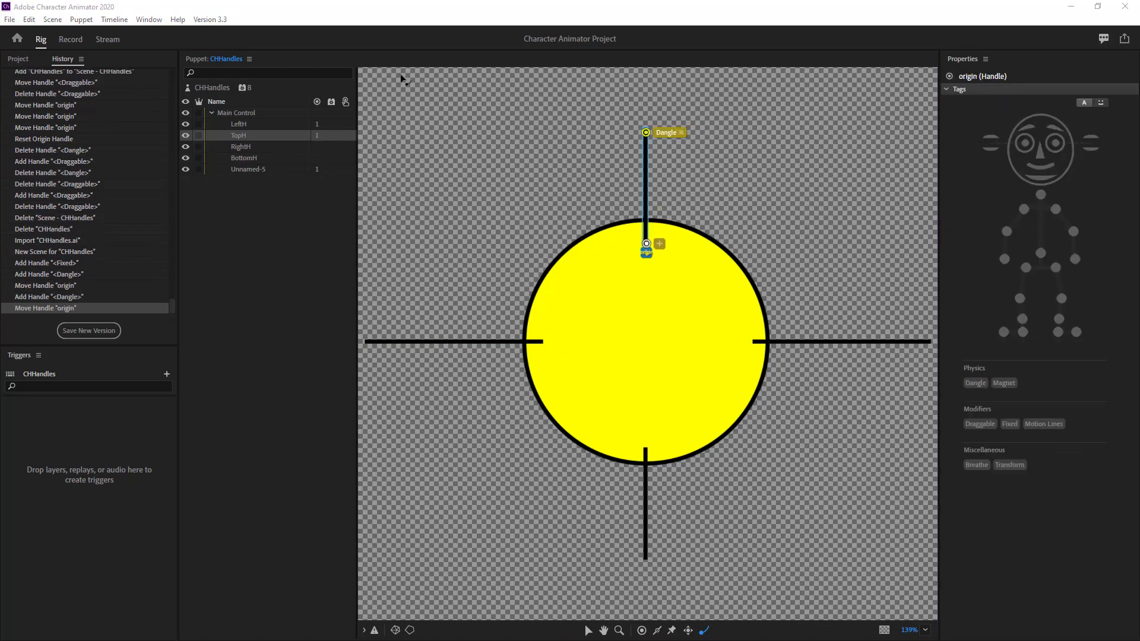
# Step: Add dangle handles to the bottom and right lines, moving their origins to the circle's edge
pyautogui.click(239, 147)
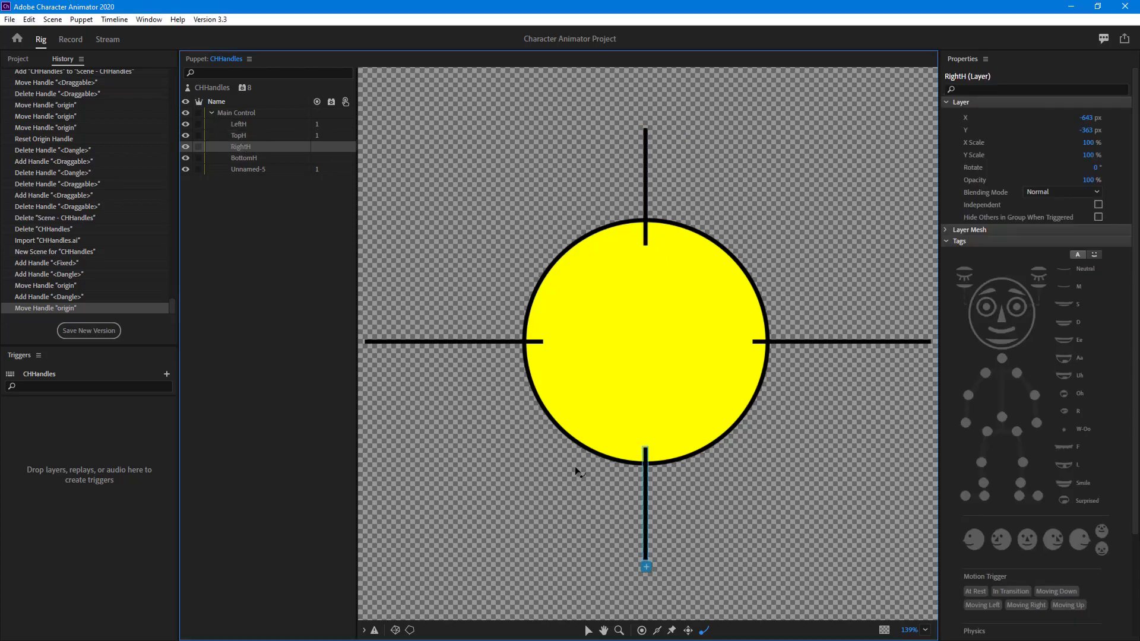
pyautogui.click(240, 159)
pyautogui.click(242, 147)
pyautogui.moveTo(646, 547); pyautogui.dragTo(646, 562)
pyautogui.moveTo(646, 504); pyautogui.dragTo(648, 450)
pyautogui.click(241, 158)
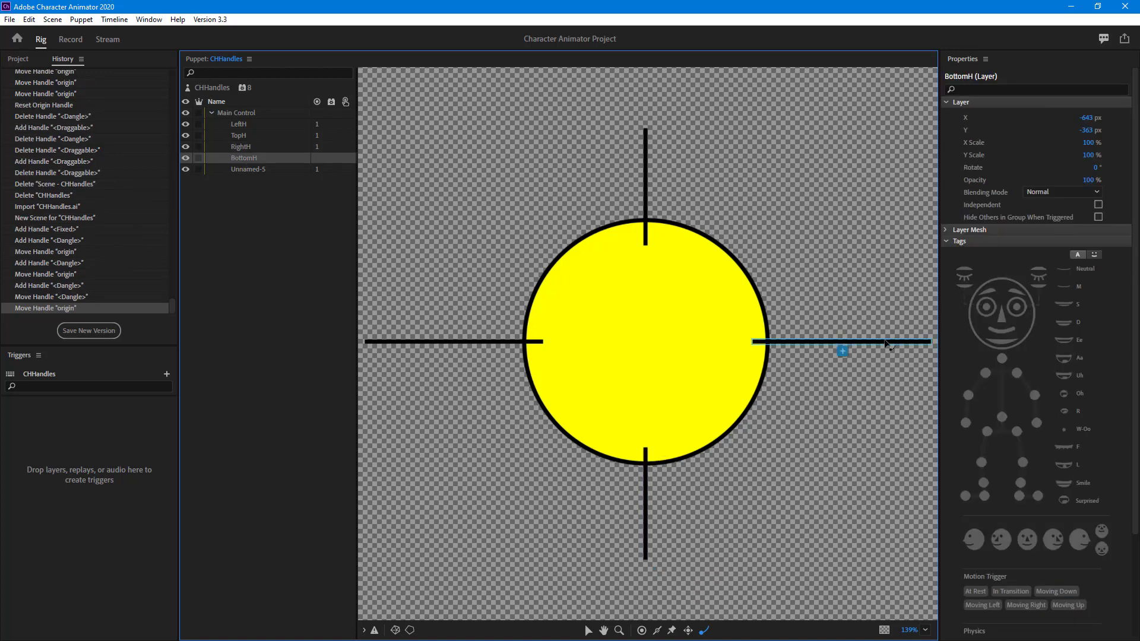
pyautogui.click(885, 341)
pyautogui.click(924, 340)
pyautogui.moveTo(842, 341); pyautogui.dragTo(756, 342)
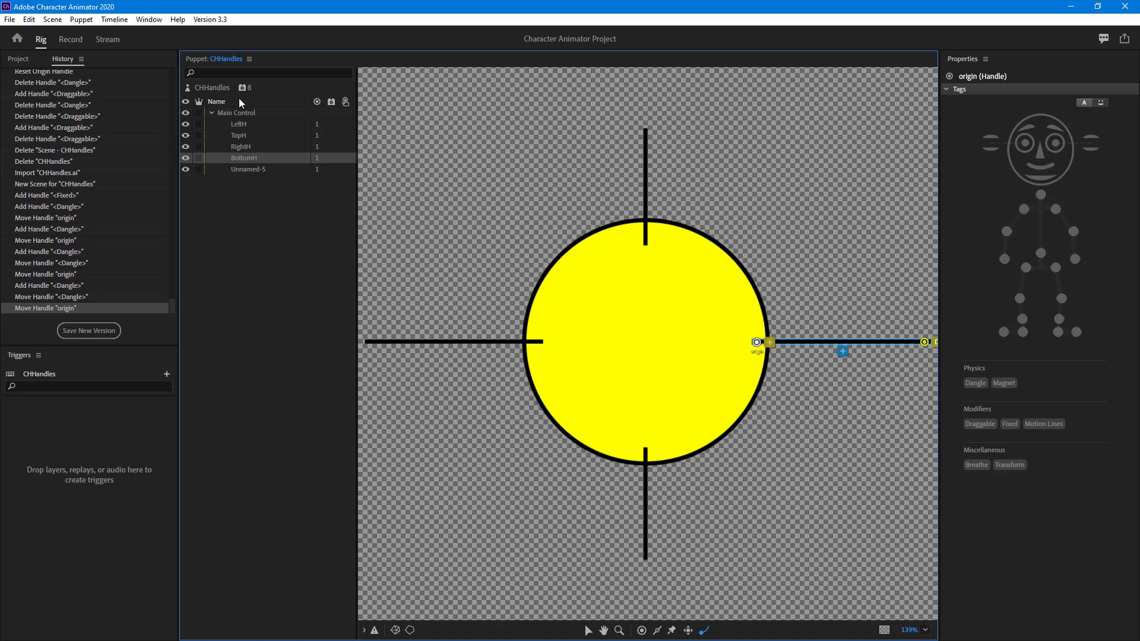
# Step: Add a Draggable handle near the Unnamed-5 circle's centre, then return to Scene - CHHandles in Record mode
pyautogui.click(70, 39)
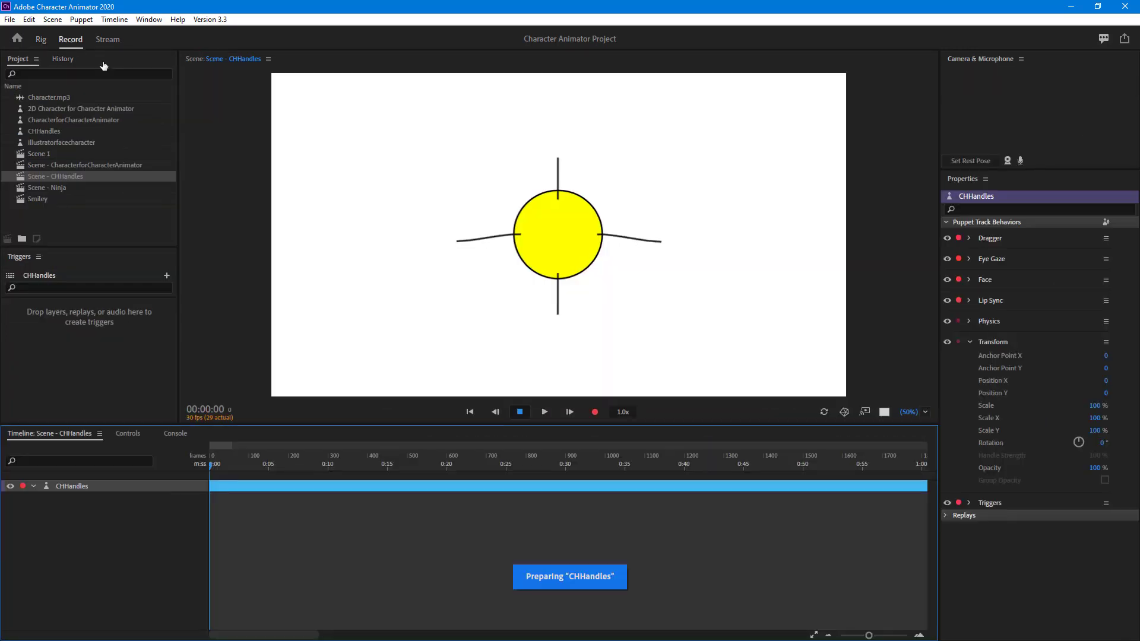
pyautogui.click(606, 239)
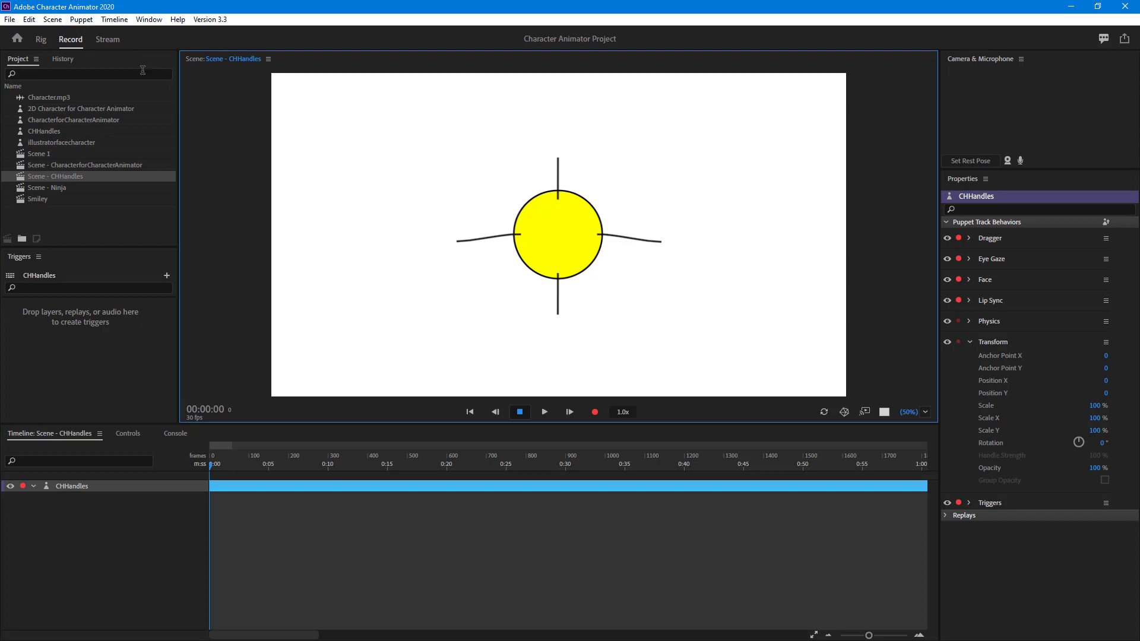
pyautogui.click(41, 40)
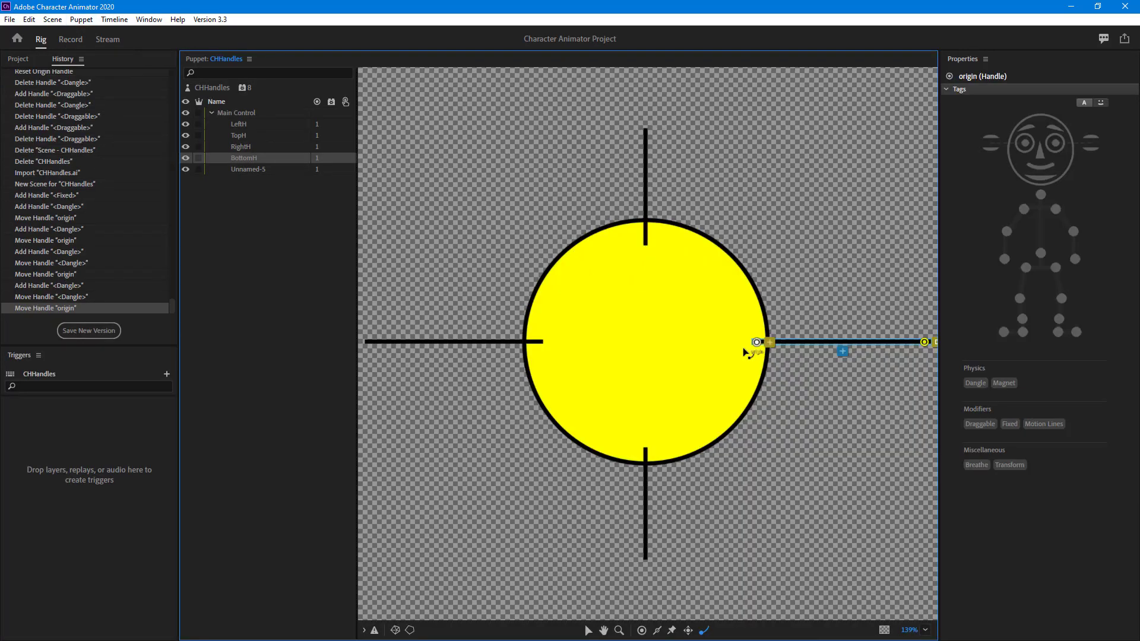
pyautogui.click(251, 166)
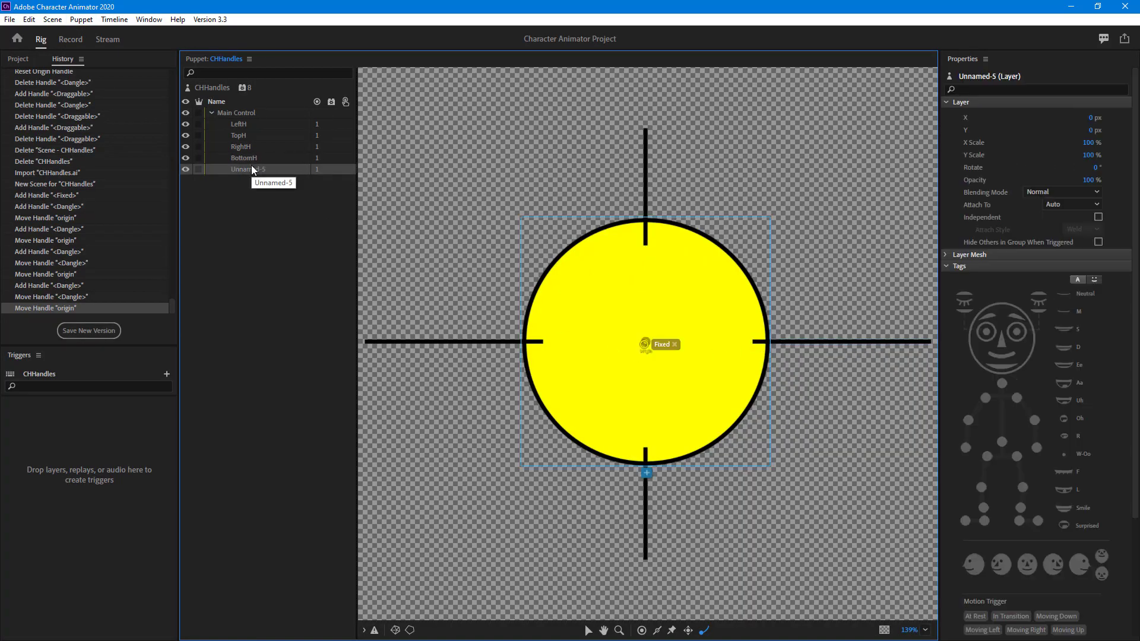
pyautogui.click(687, 632)
pyautogui.click(656, 365)
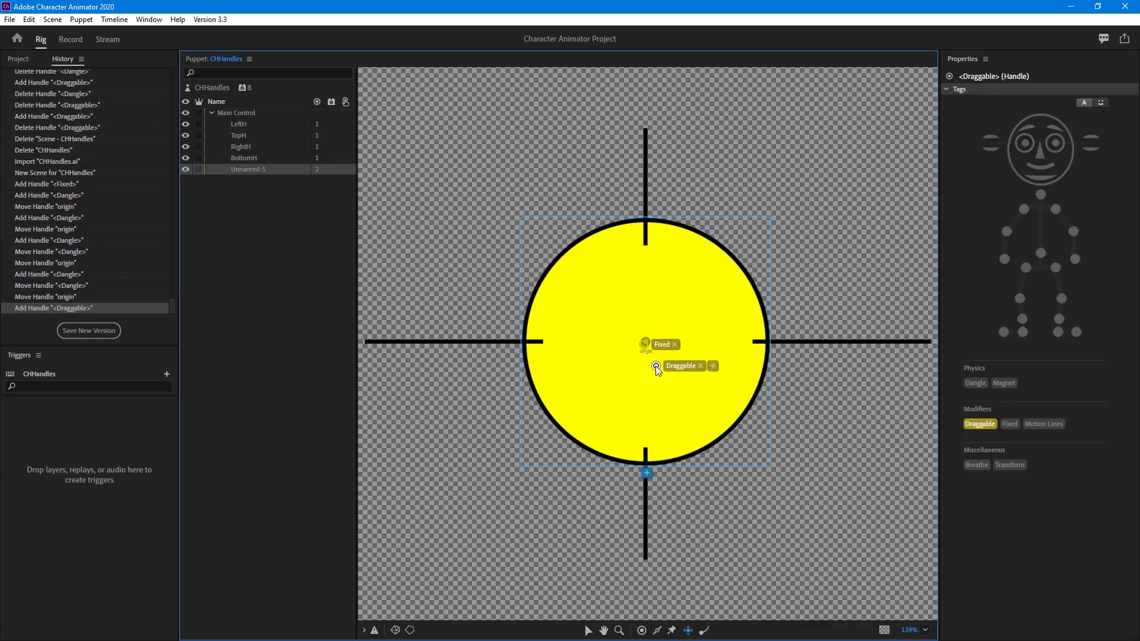
pyautogui.click(71, 40)
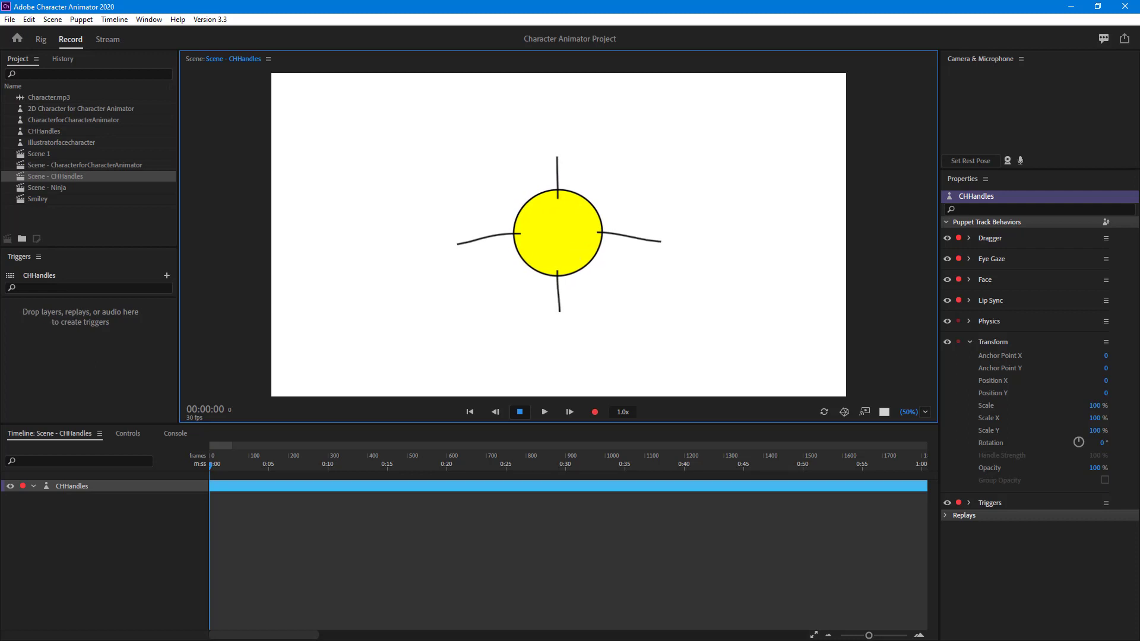
# Step: Set Physics Dangle Squashiness to 81%, Stiffness to 63% and Damping to 16%
pyautogui.click(968, 321)
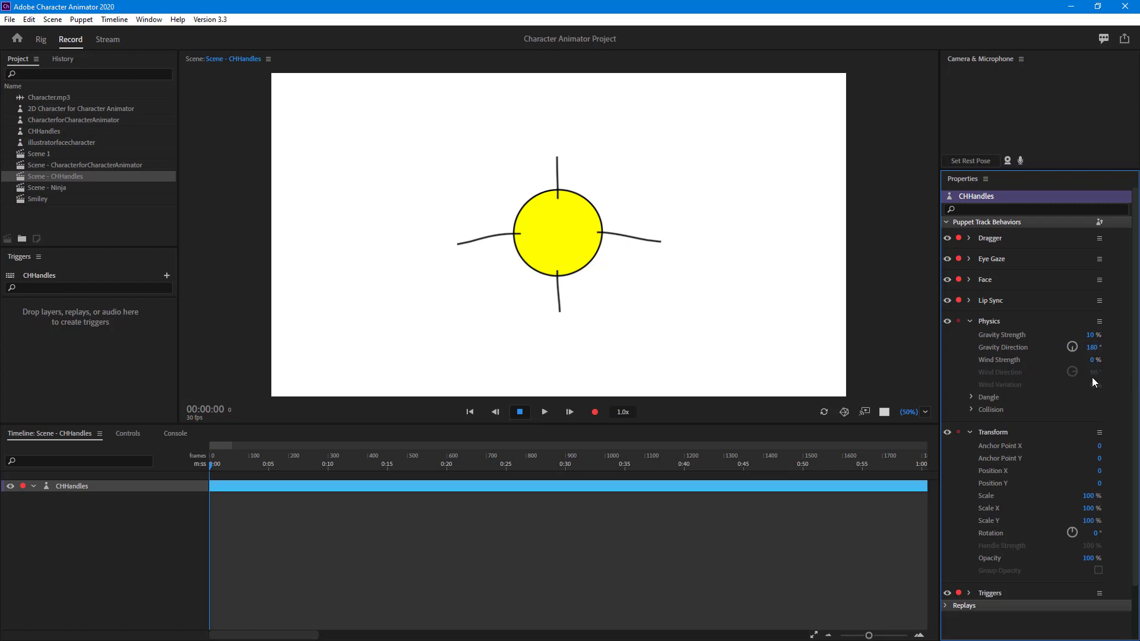
pyautogui.click(972, 398)
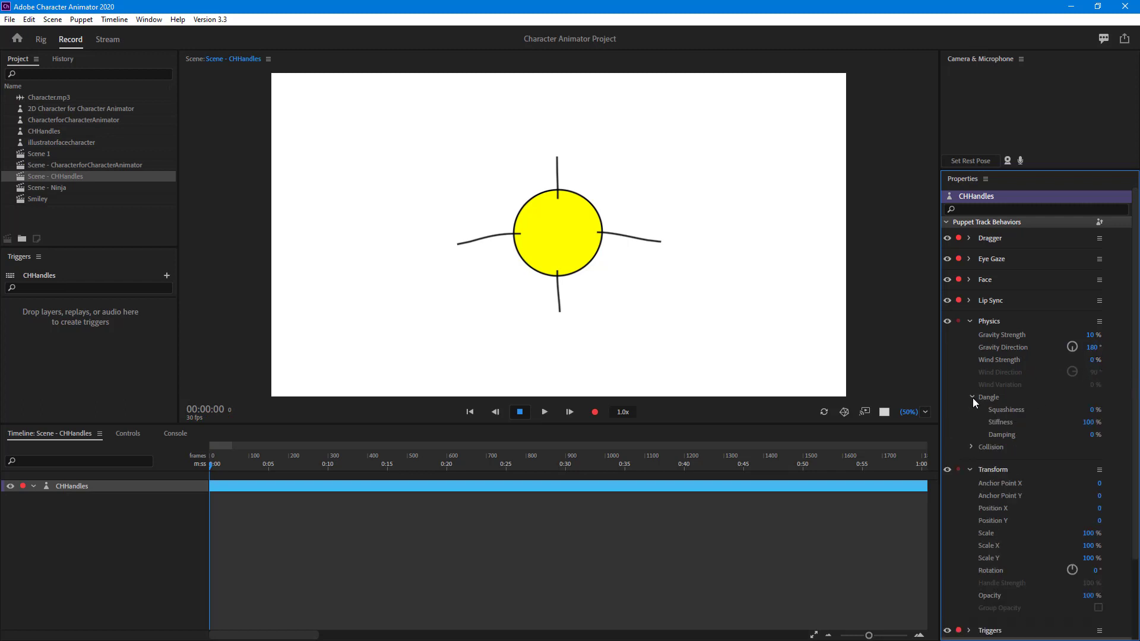
pyautogui.moveTo(1095, 411); pyautogui.dragTo(1018, 433)
pyautogui.moveTo(1091, 434)
pyautogui.mouseDown()
pyautogui.moveTo(1133, 438)
pyautogui.moveTo(1090, 442)
pyautogui.mouseUp()
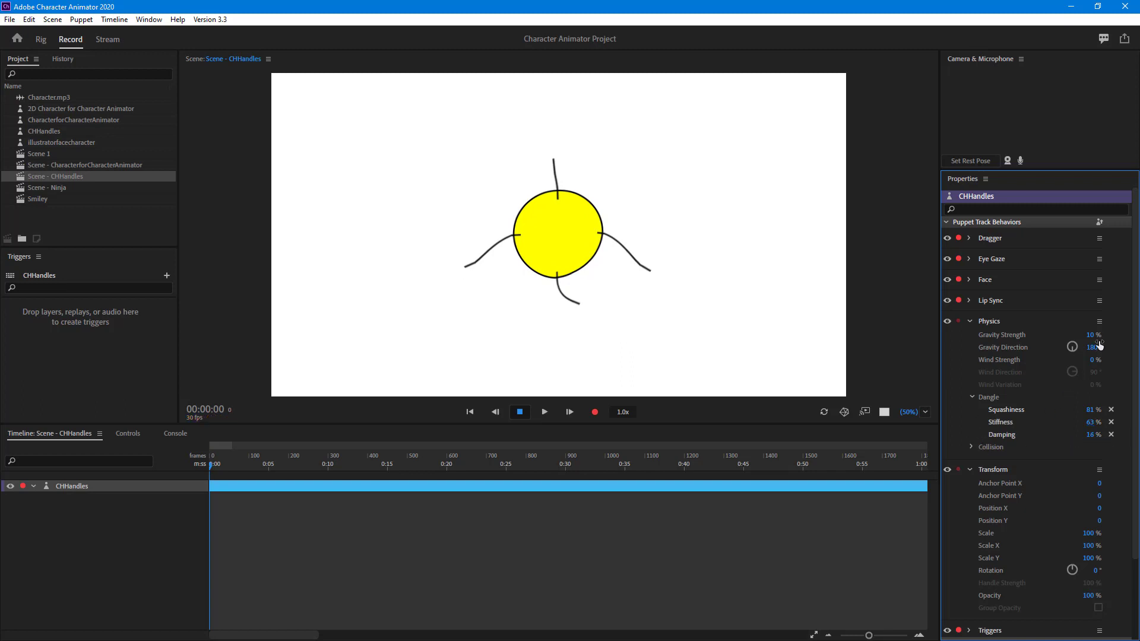
# Step: Set Gravity Strength to 35% and rotate Gravity Direction to 319°
pyautogui.moveTo(1092, 336); pyautogui.dragTo(1112, 349)
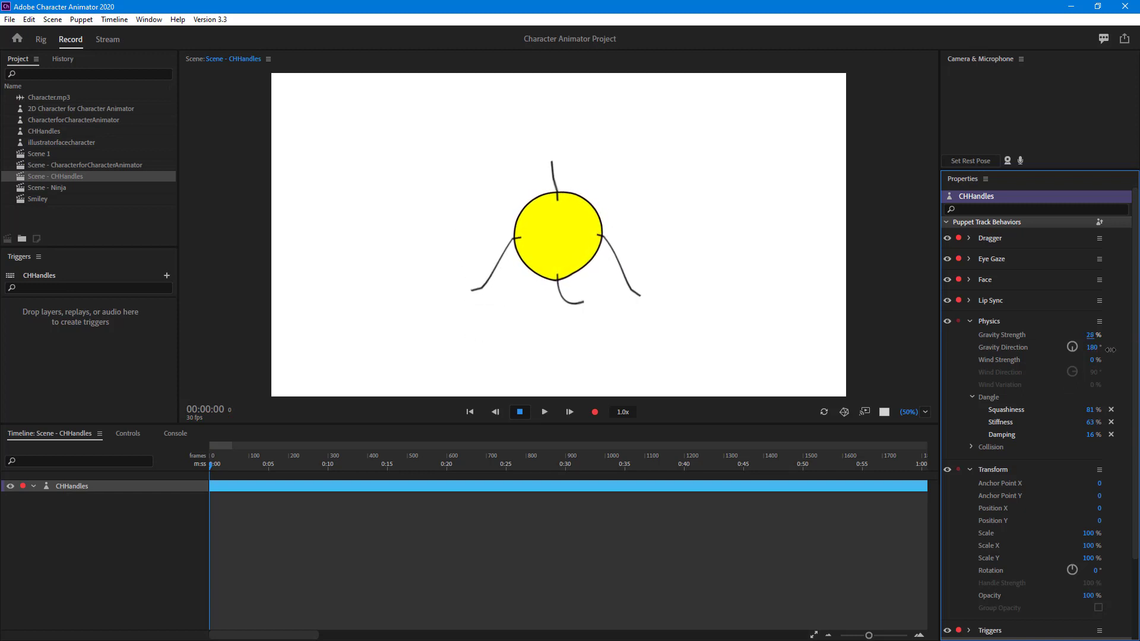
pyautogui.click(586, 241)
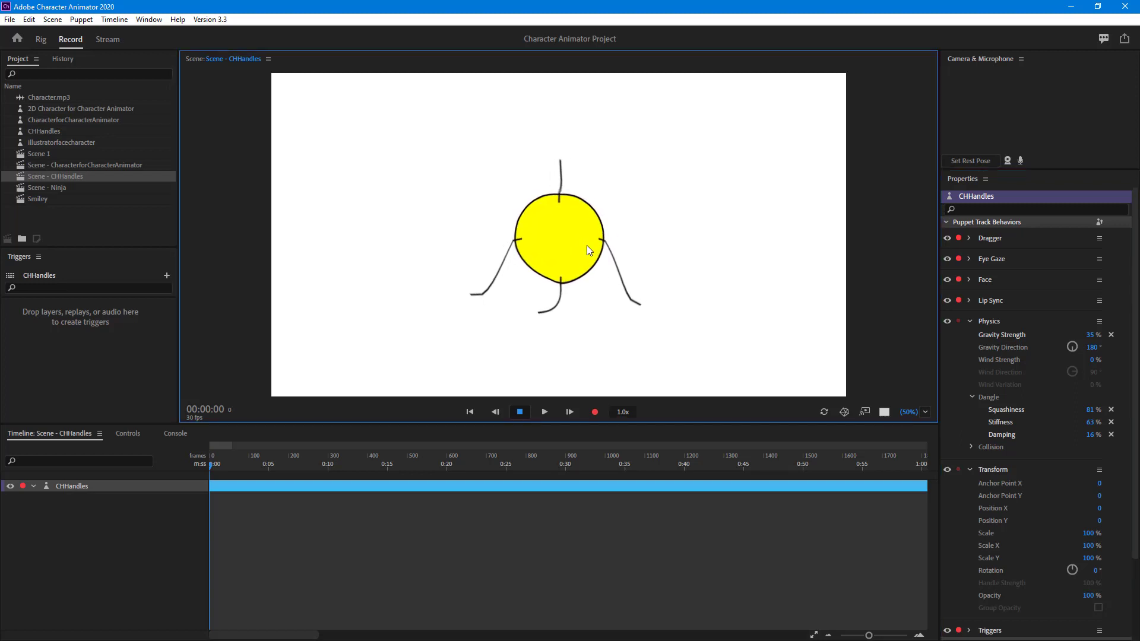
pyautogui.moveTo(1072, 353); pyautogui.dragTo(472, 34)
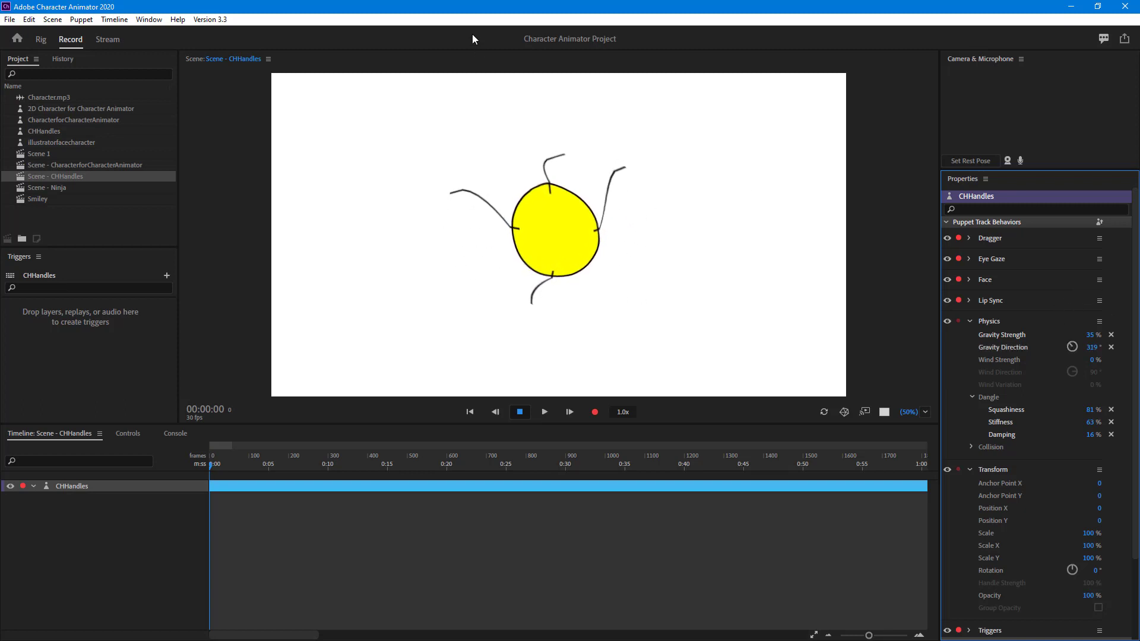
# Step: Turn the Physics Gravity Direction dial from 319° to 282°
pyautogui.moveTo(1073, 346); pyautogui.dragTo(1094, 364)
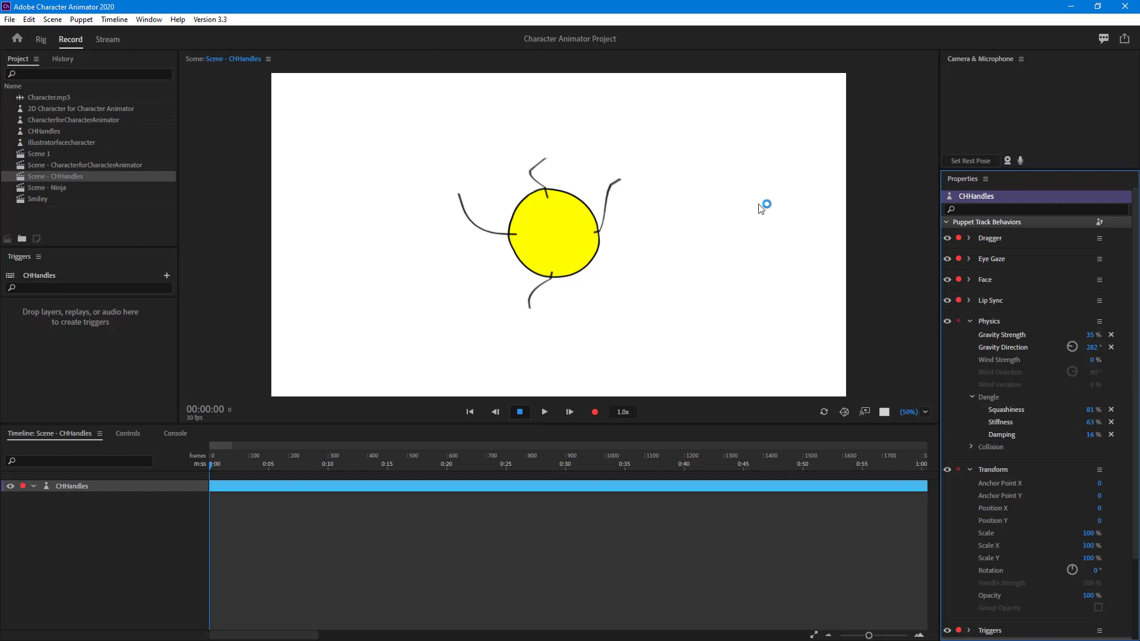
# Step: Set Wind Strength to 89%, Wind Direction to -89° and Wind Variation to 100%
pyautogui.moveTo(1099, 359)
pyautogui.mouseDown()
pyautogui.moveTo(1134, 365)
pyautogui.moveTo(1090, 370)
pyautogui.mouseUp()
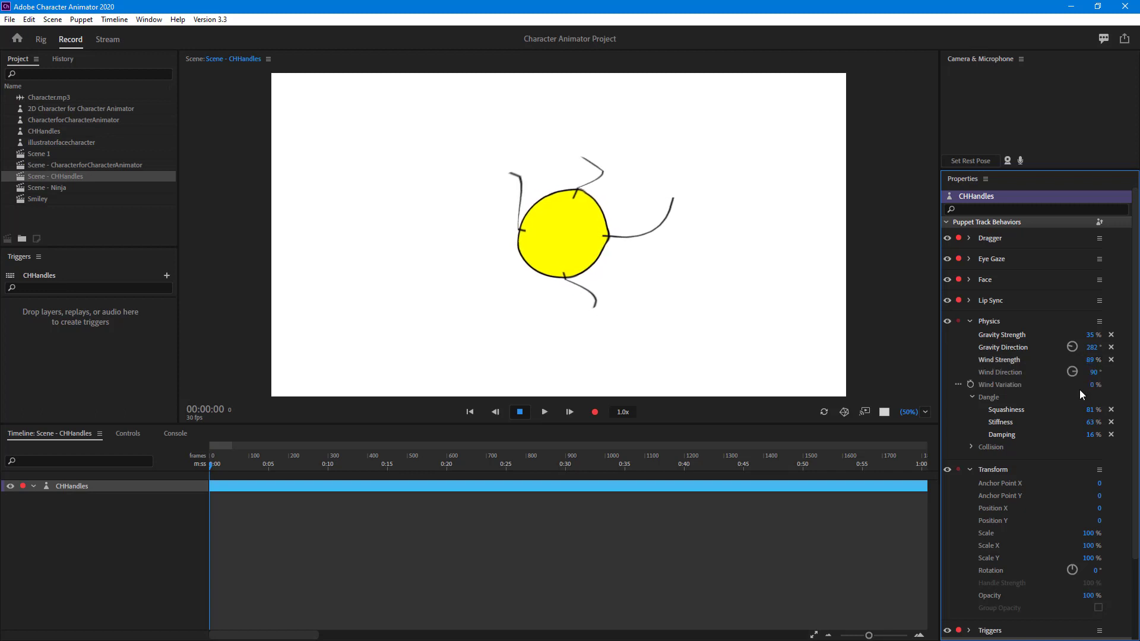
pyautogui.moveTo(1091, 373); pyautogui.dragTo(1000, 383)
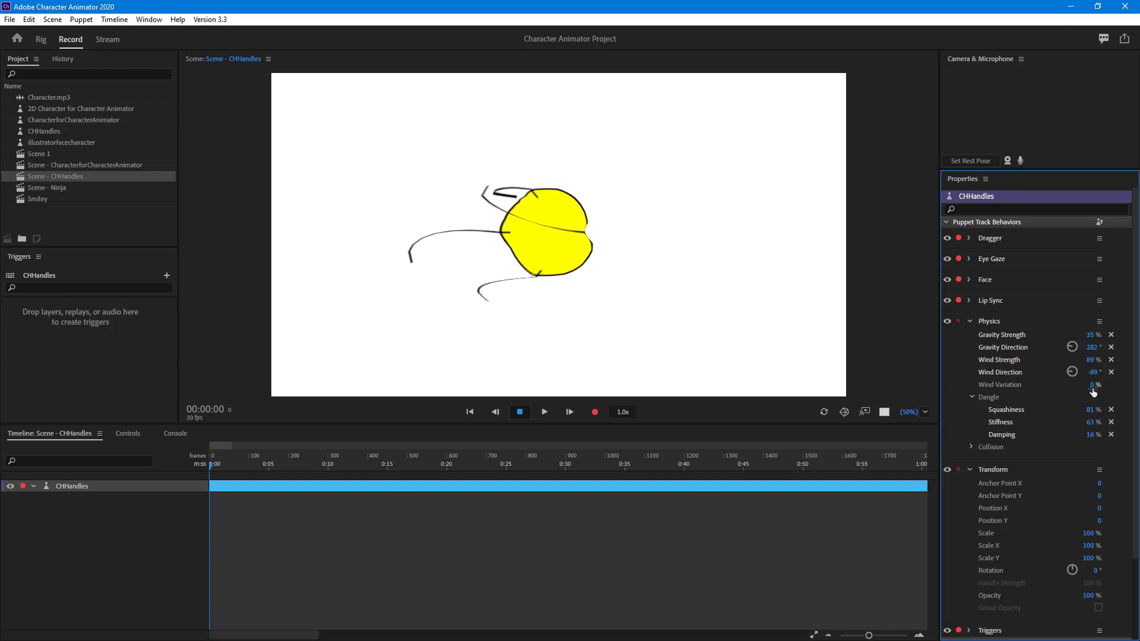
pyautogui.moveTo(1093, 392); pyautogui.dragTo(1116, 387)
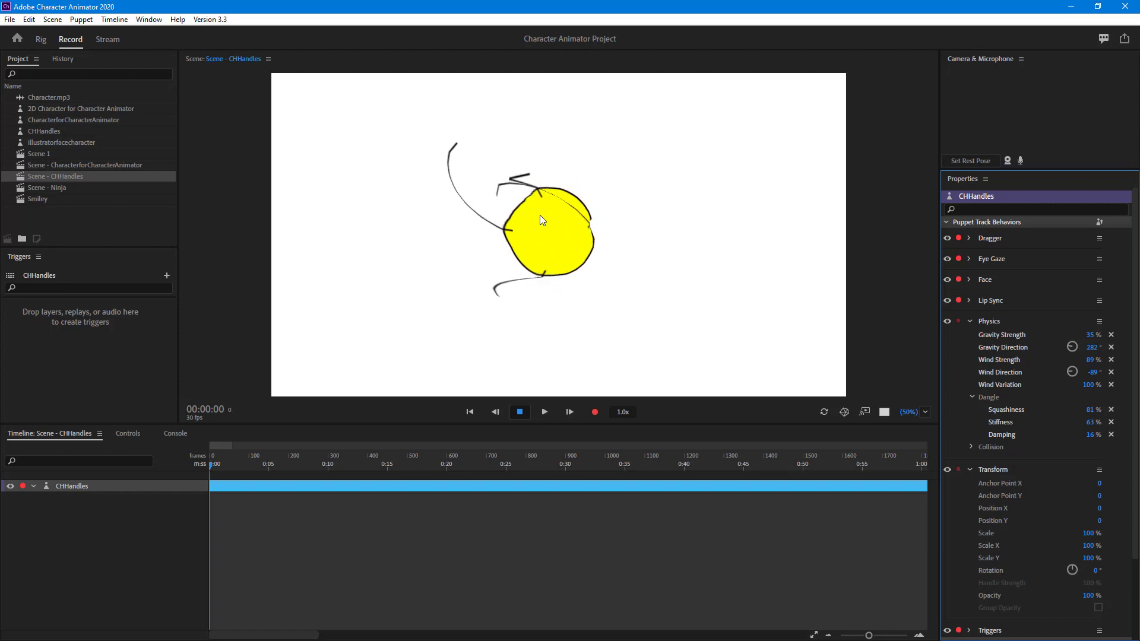
# Step: Drop Wind Variation to 0% and back to 100%, then set Wind Direction to -105°
pyautogui.moveTo(1088, 385); pyautogui.dragTo(1024, 397)
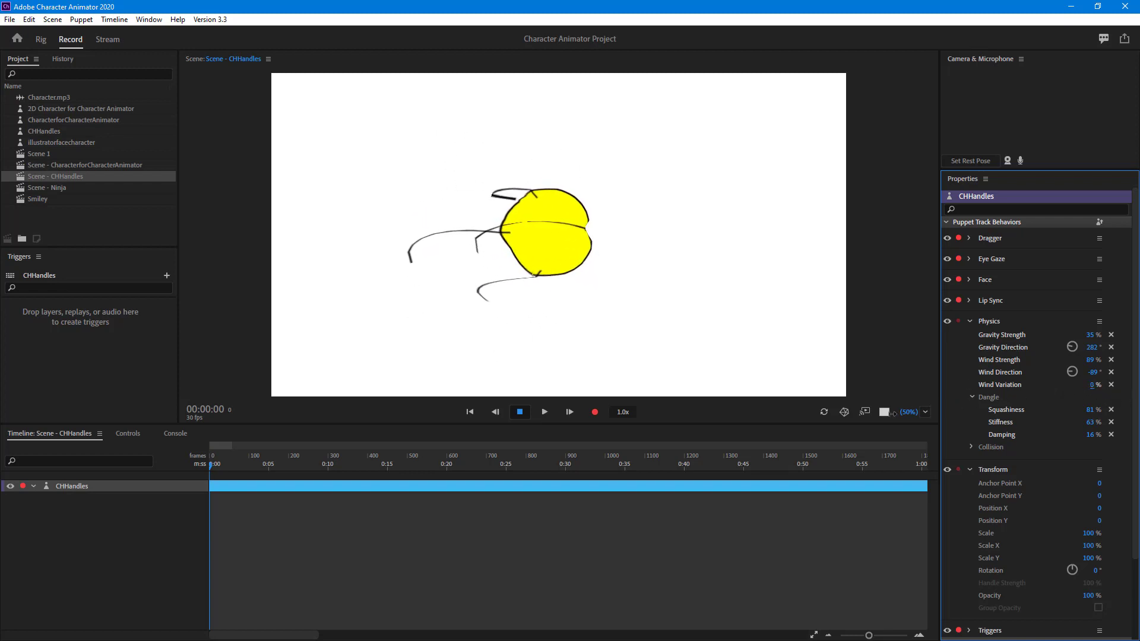
pyautogui.moveTo(895, 416); pyautogui.dragTo(955, 422)
pyautogui.moveTo(1071, 373)
pyautogui.mouseDown()
pyautogui.moveTo(1092, 373)
pyautogui.moveTo(1043, 379)
pyautogui.moveTo(1067, 374)
pyautogui.mouseUp()
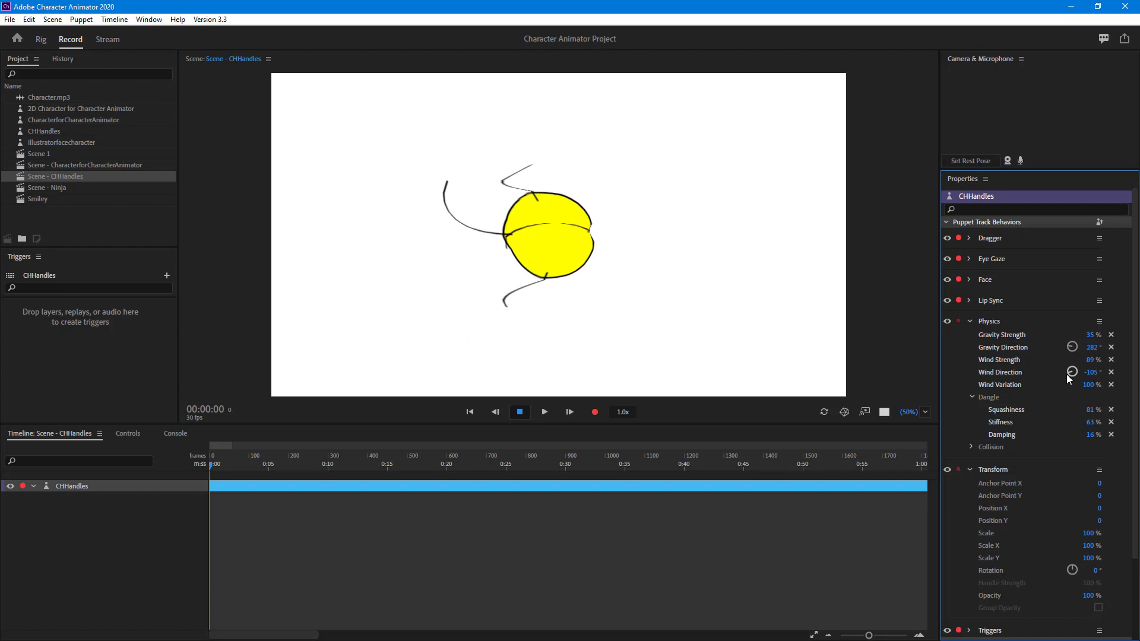